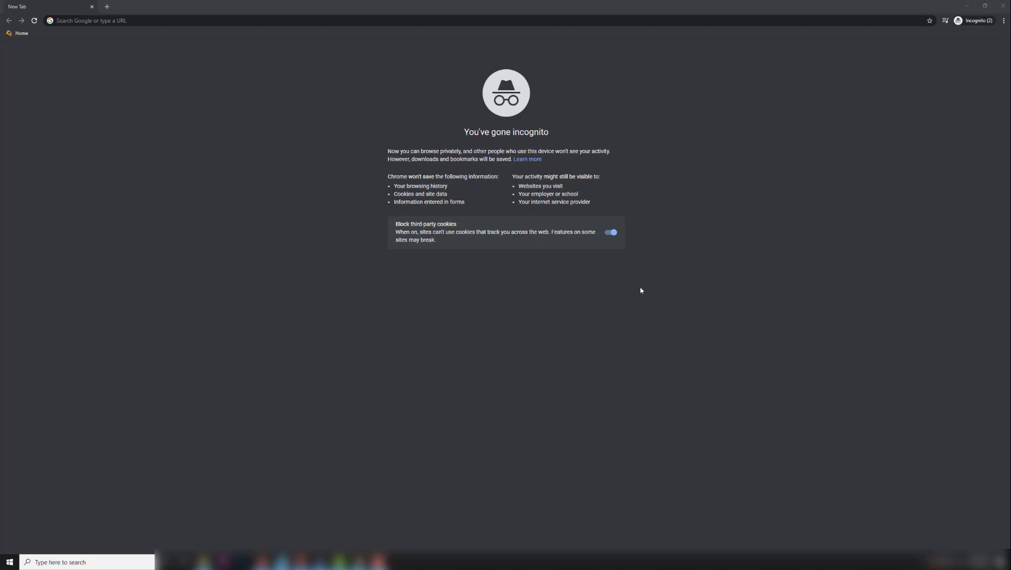
Close the second Chrome incognito window with Alt+F4.
key("alt+F4")
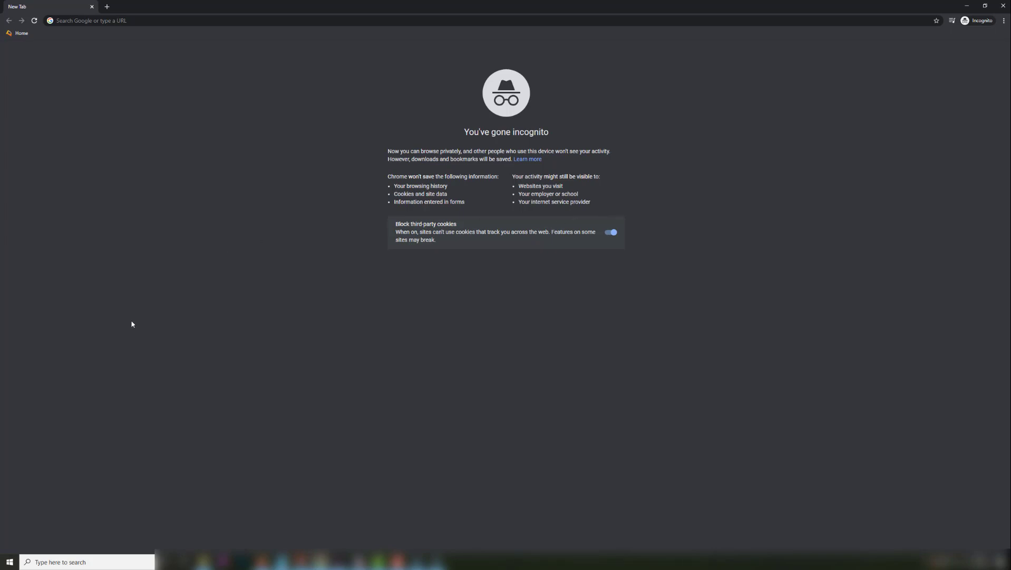
Launch Command Prompt by searching 'cmd' in Windows search.
left_click(62, 562)
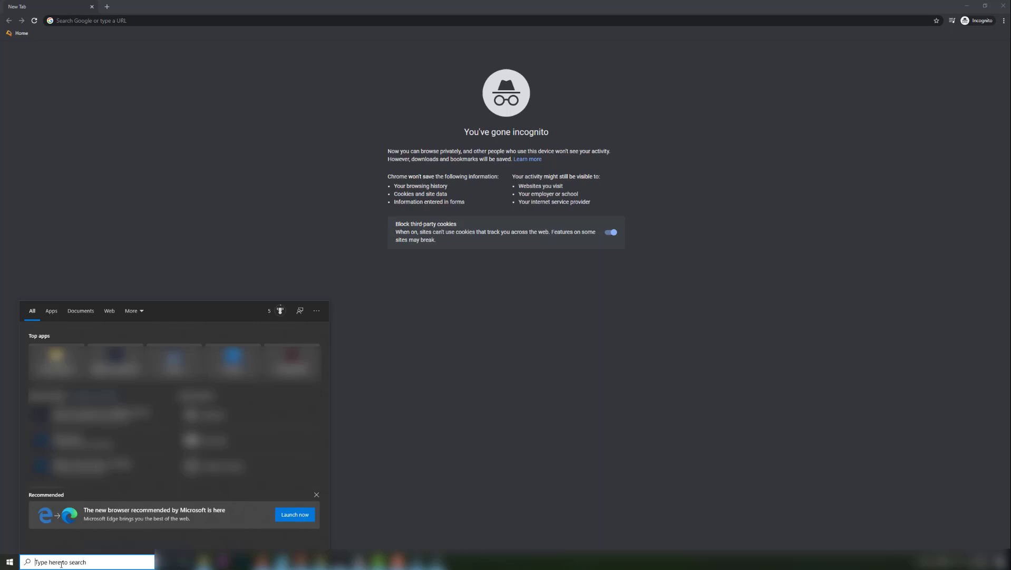
type("cmd")
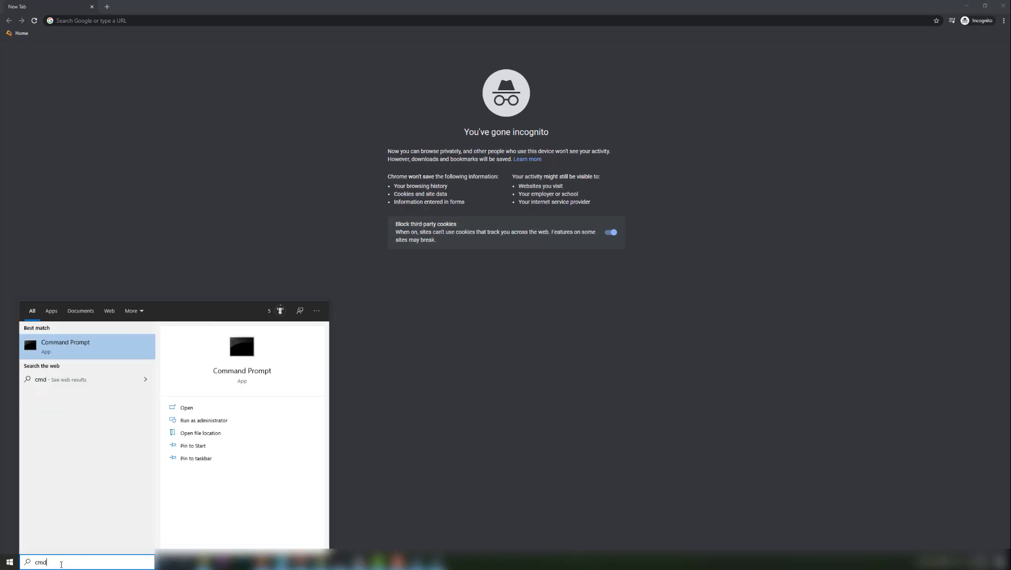
key("Return")
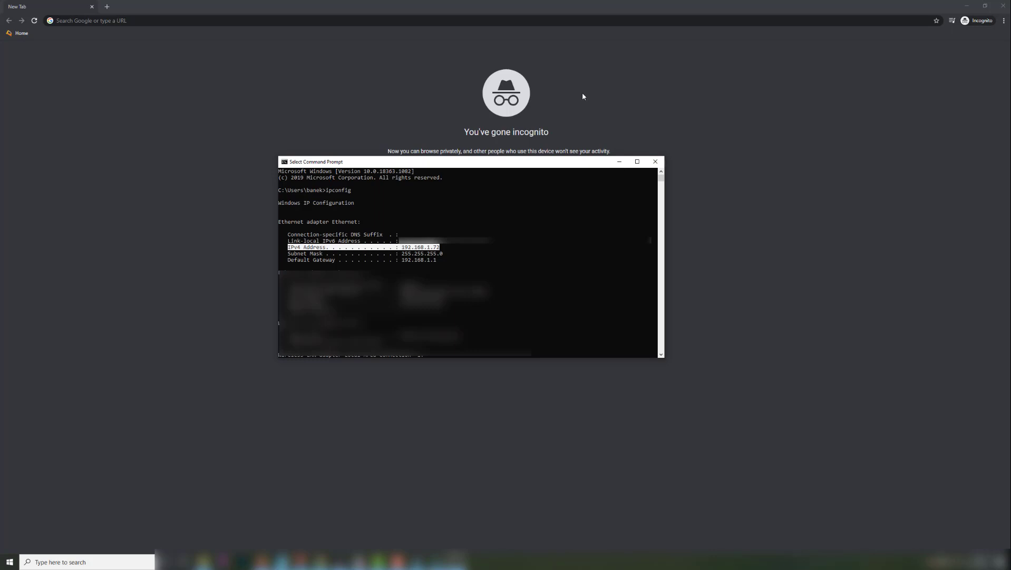
Load the router admin at 192.168.1.1 and enter the admin username and password.
left_click(582, 92)
left_click(168, 19)
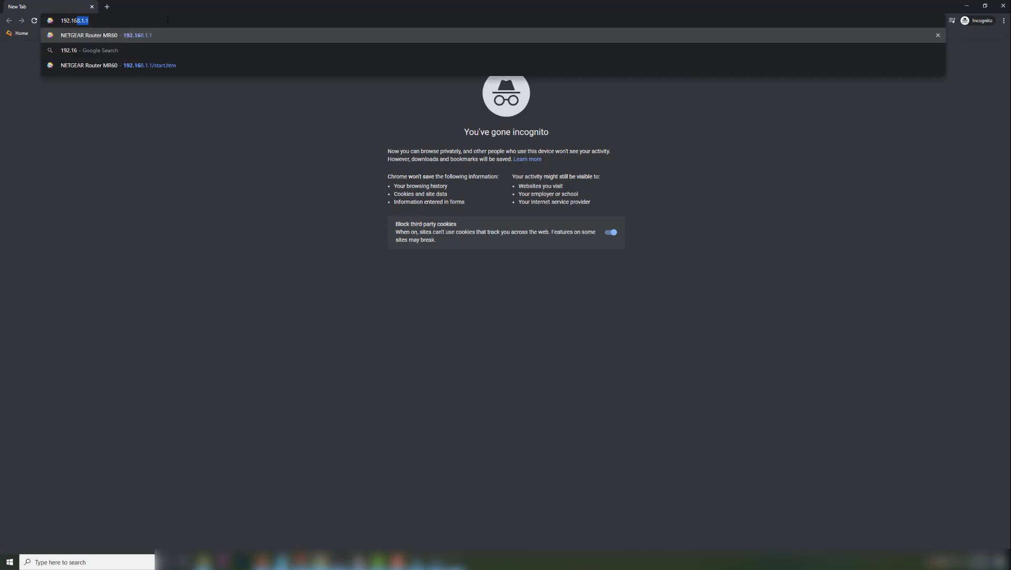
key("Return")
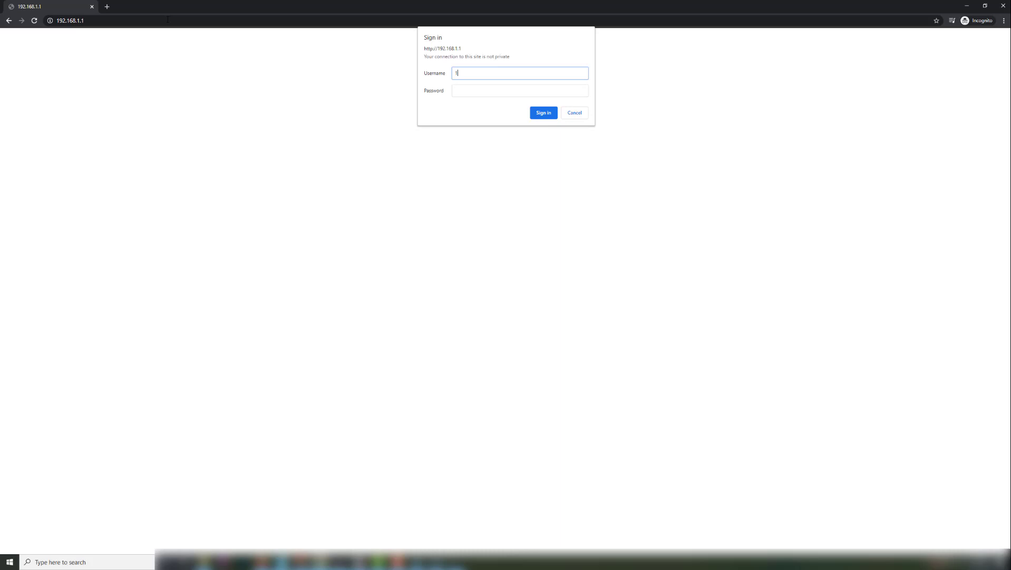
type("1")
double_click(451, 73)
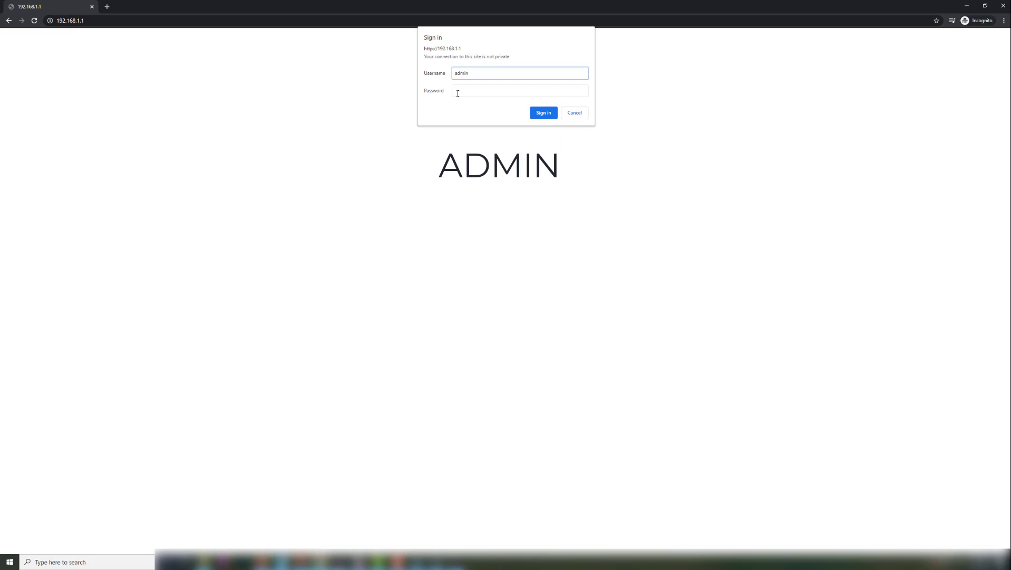
left_click(458, 94)
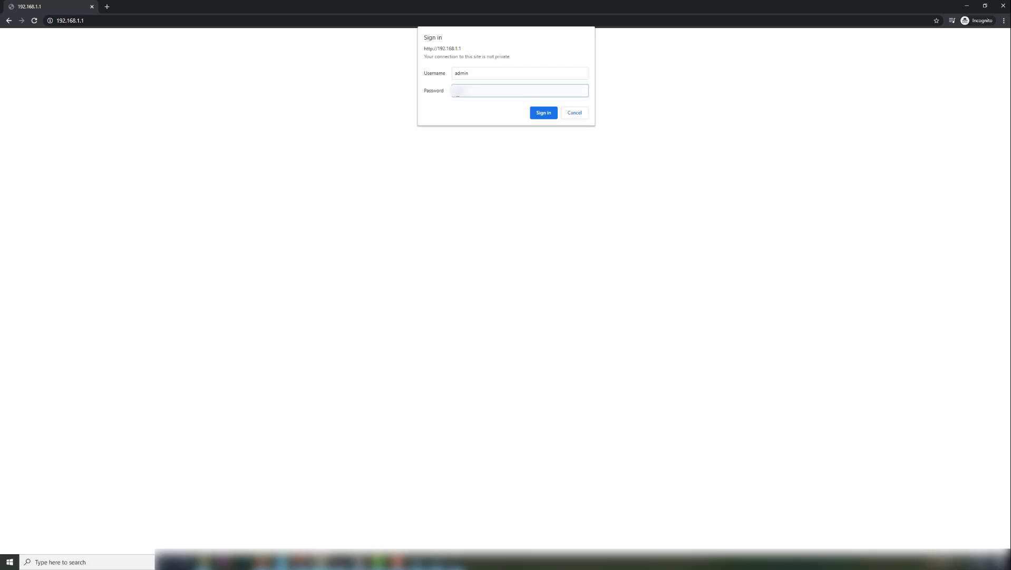
Sign in, dismiss the Armor promotion, and open Advanced Setup's Port Forwarding / Port Triggering page.
key("Return")
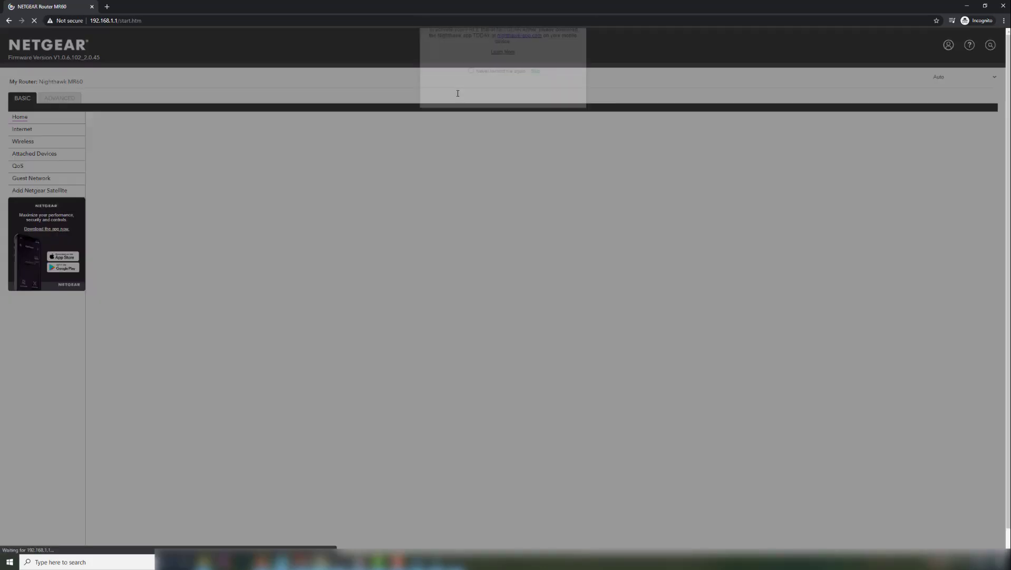
left_click(576, 76)
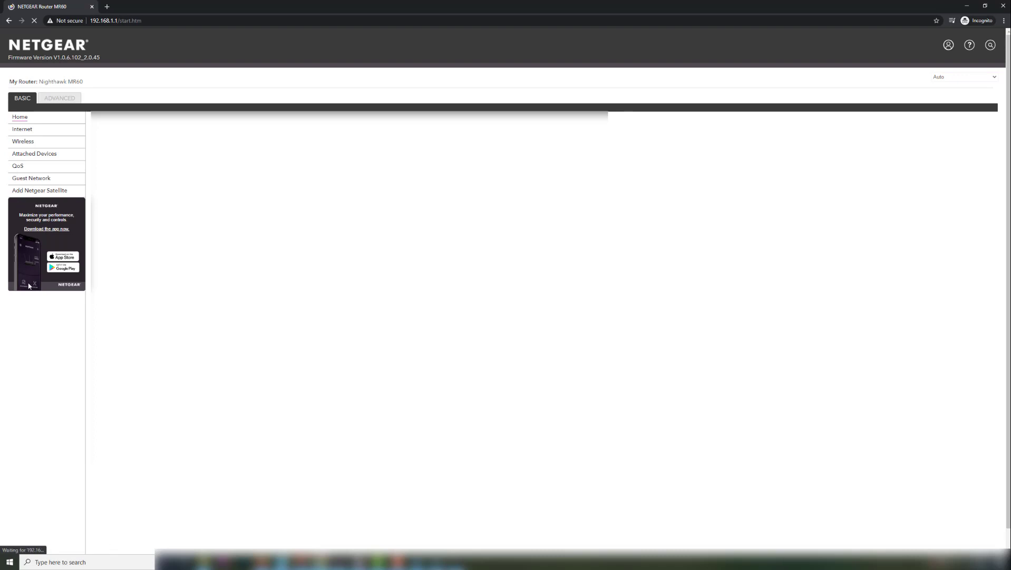
left_click(55, 99)
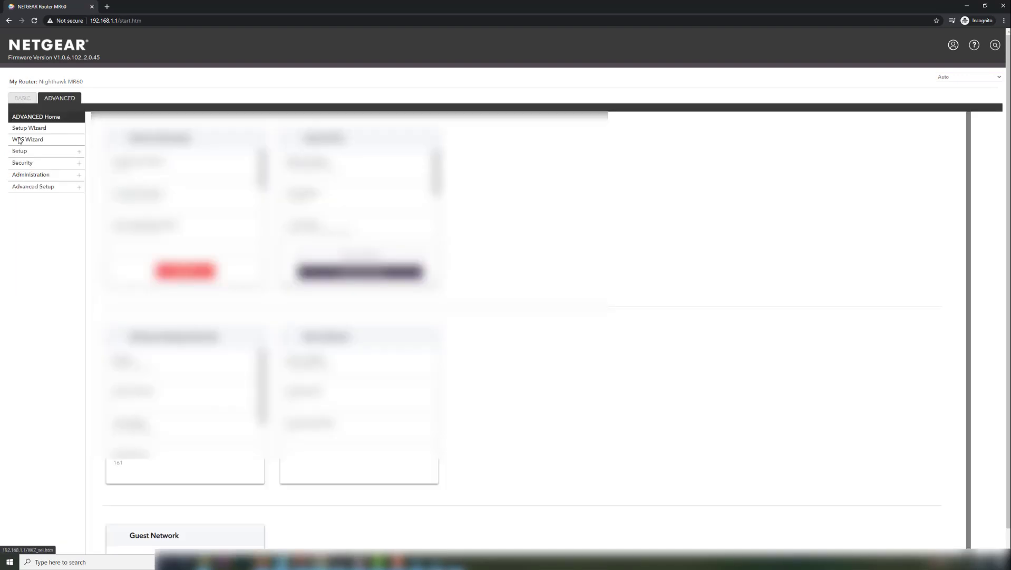
left_click(29, 189)
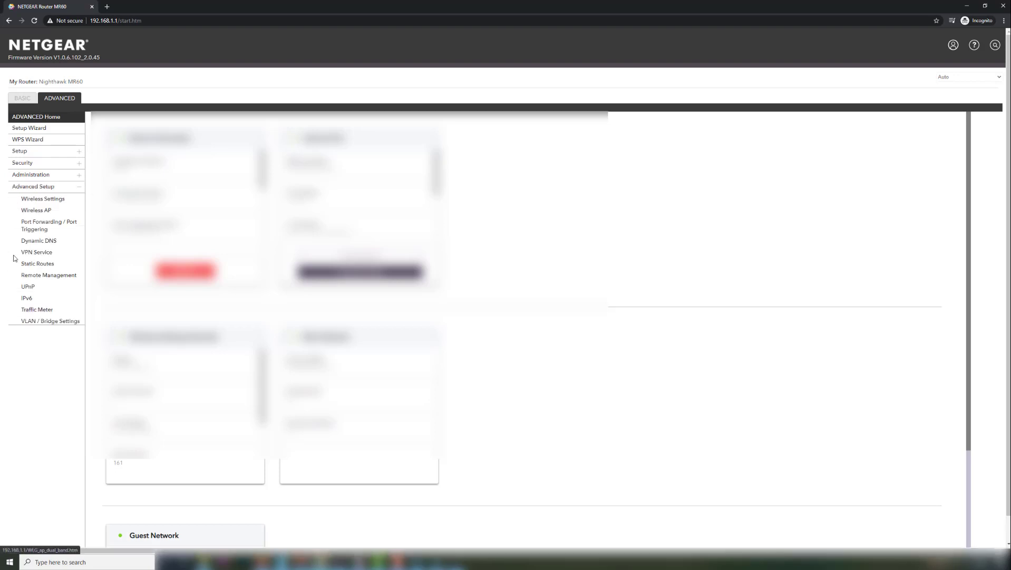
left_click(45, 224)
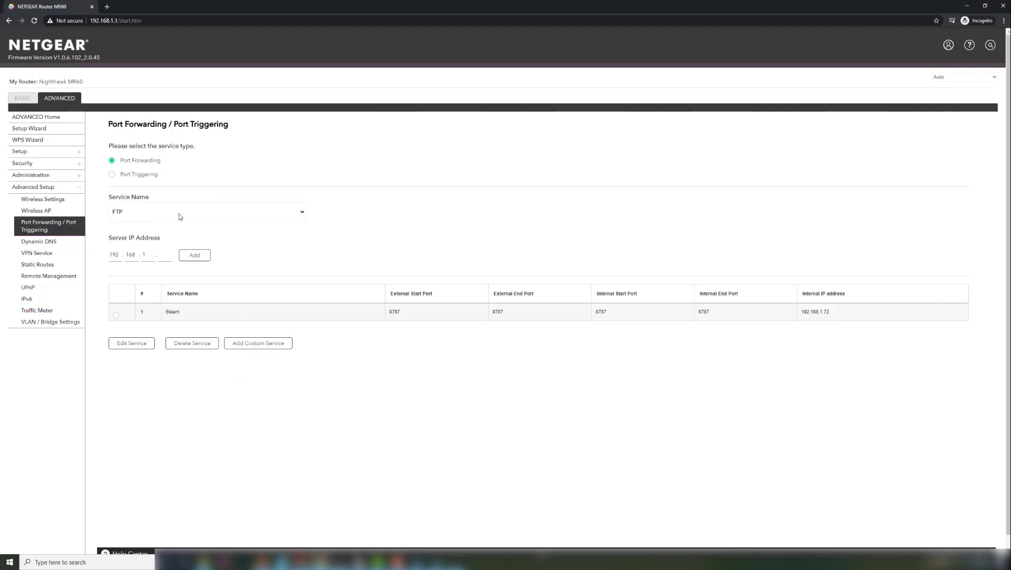
Add a custom port forwarding service named Steam2 with service type TCP/UDP.
left_click(248, 345)
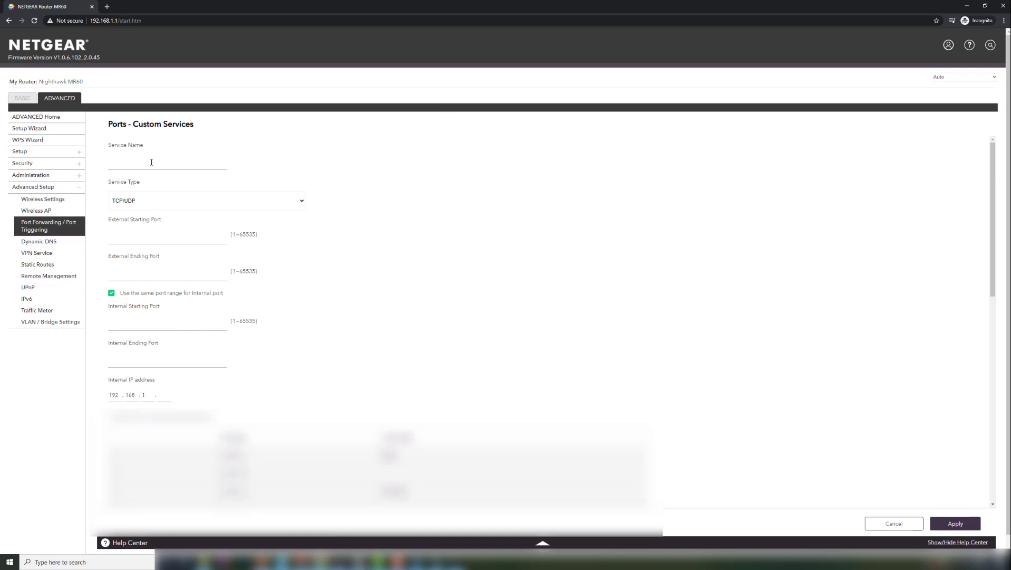
left_click(141, 162)
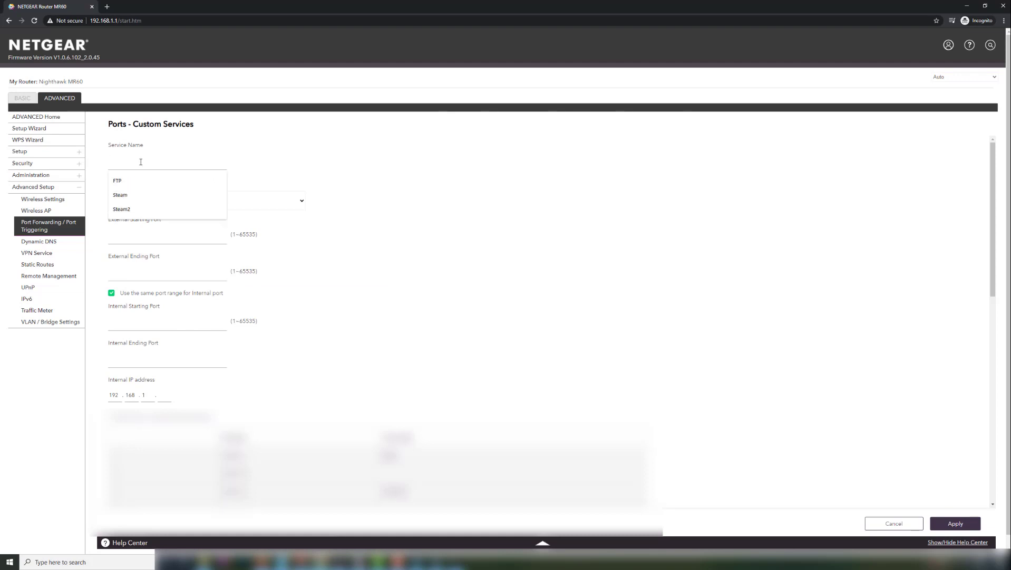
left_click(135, 212)
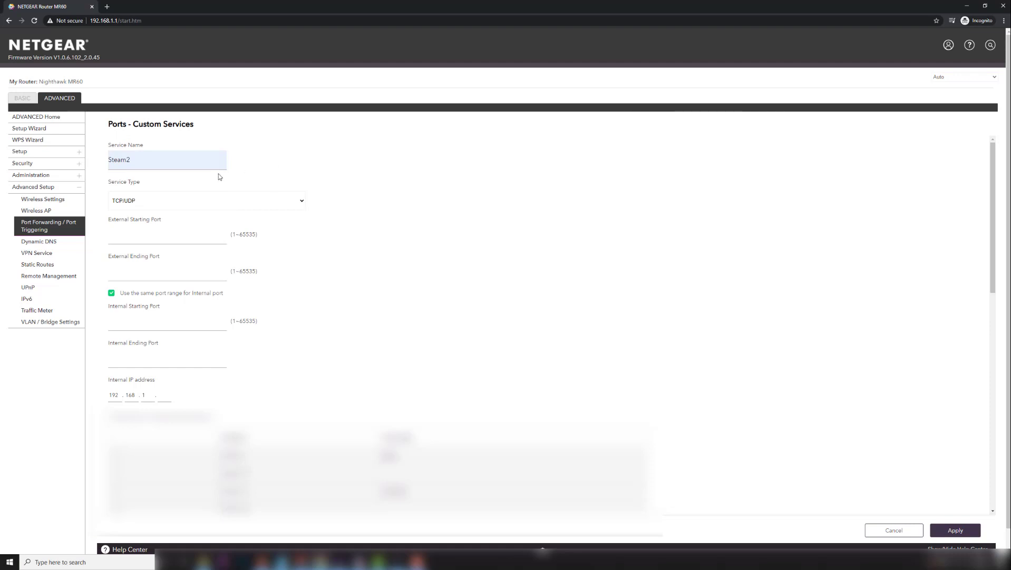
left_click(301, 202)
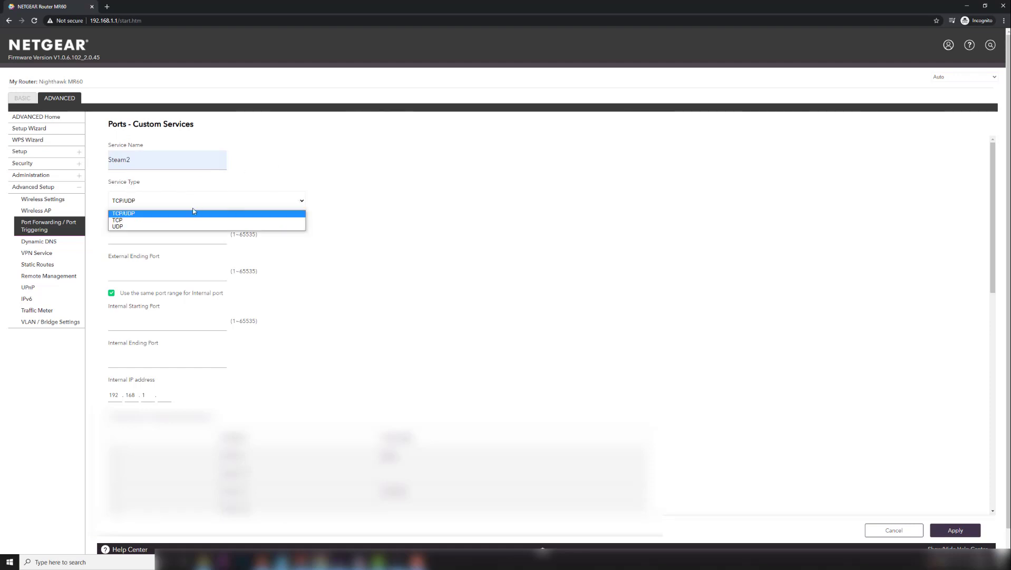
left_click(142, 214)
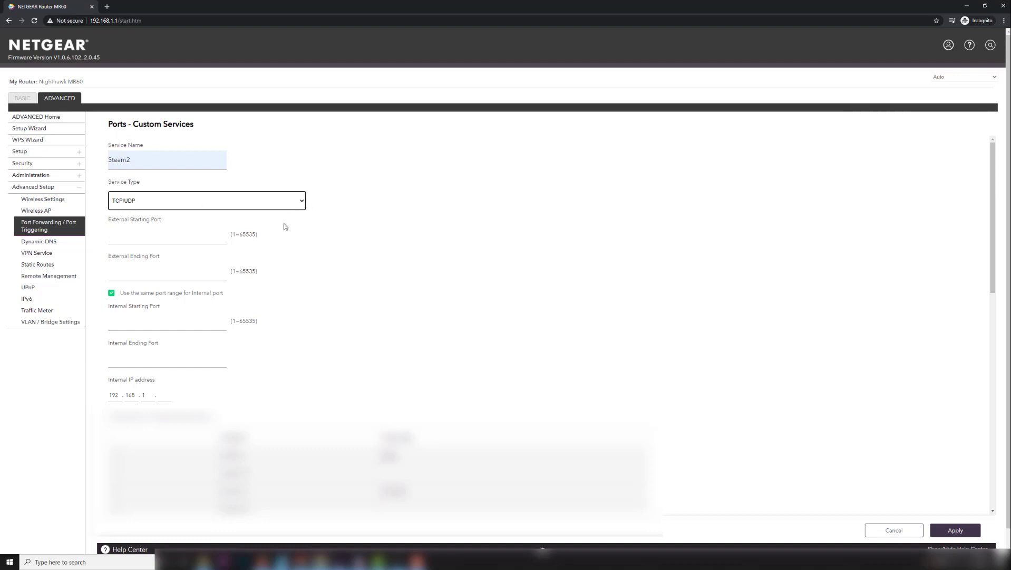
left_click(186, 233)
Set external ports 8787–8787 and untick using the same range for internal ports.
left_click(136, 237)
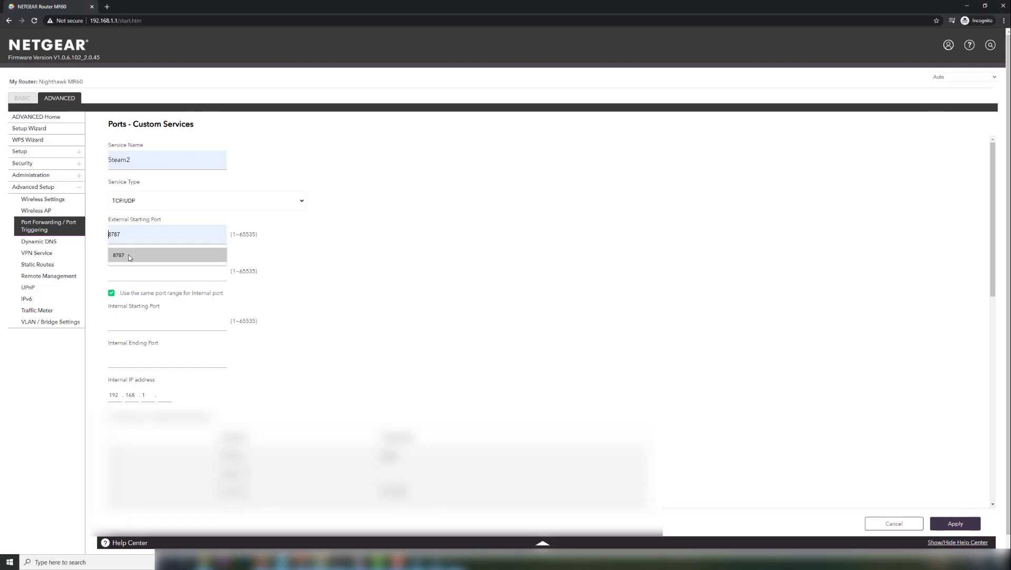
left_click(130, 257)
left_click(126, 270)
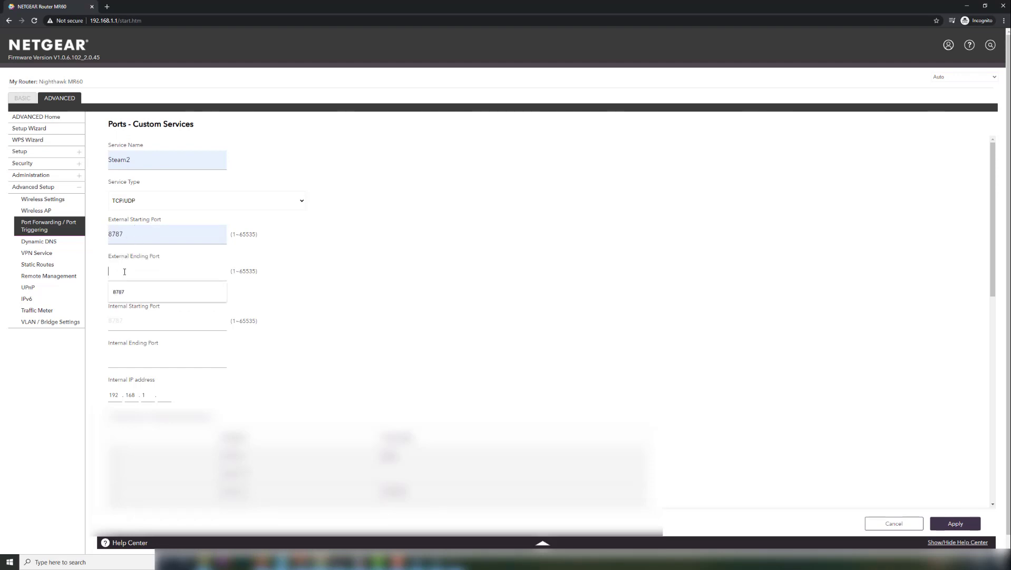
left_click(131, 295)
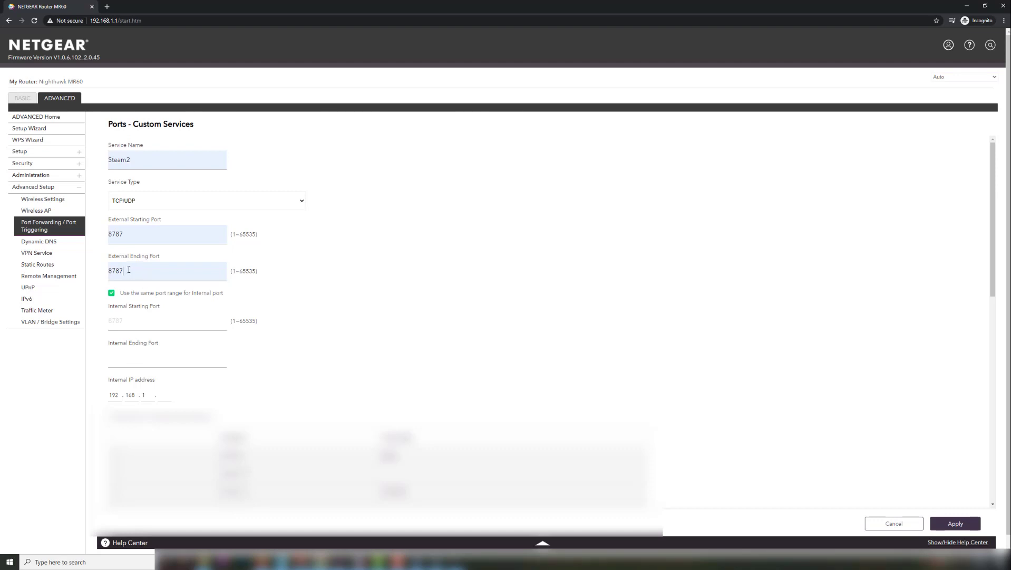
left_click_drag(128, 269, 115, 269)
type("90")
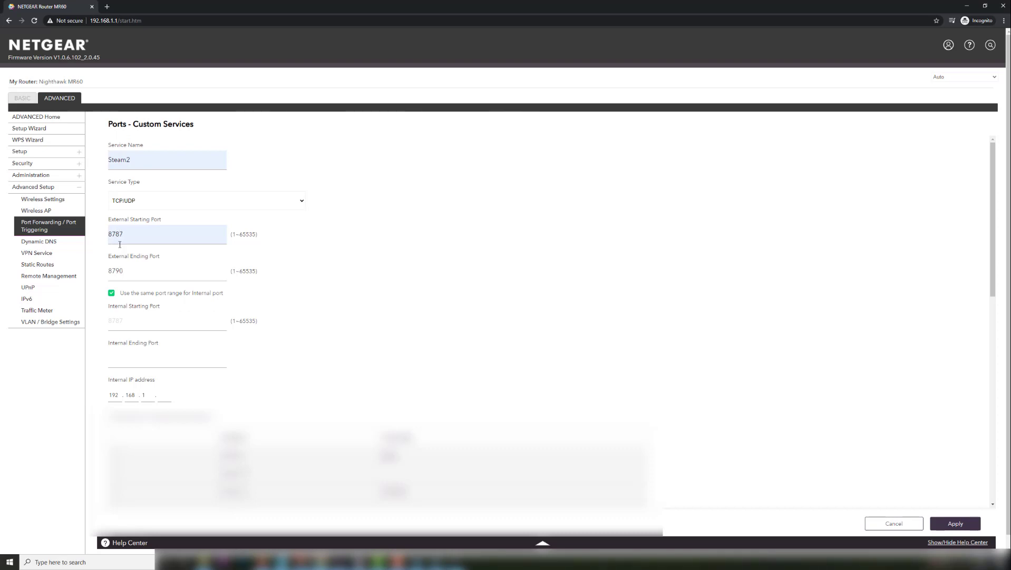
left_click(364, 293)
double_click(133, 271)
left_click(124, 271)
key("BackSpace")
key("BackSpace")
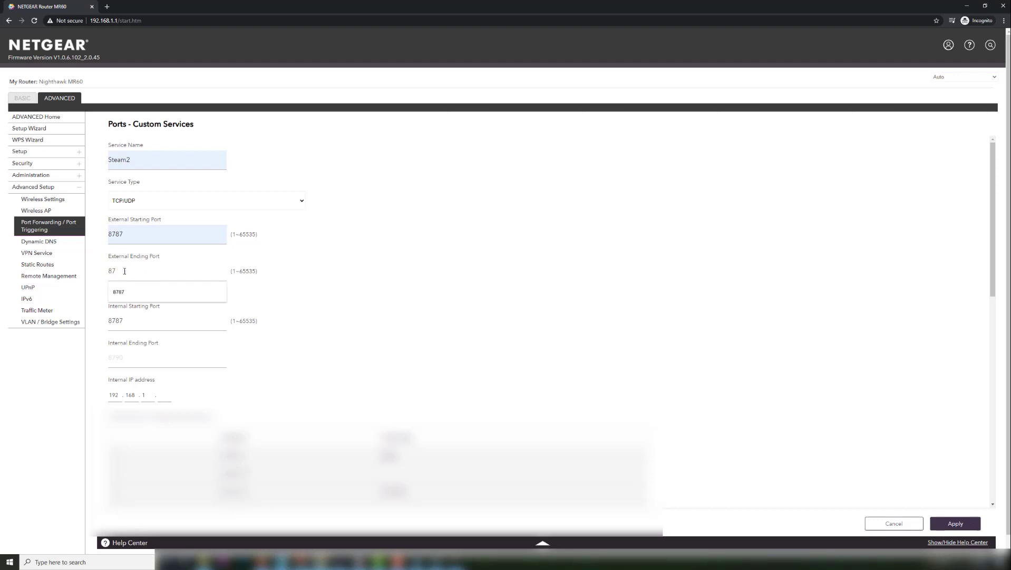
type("87")
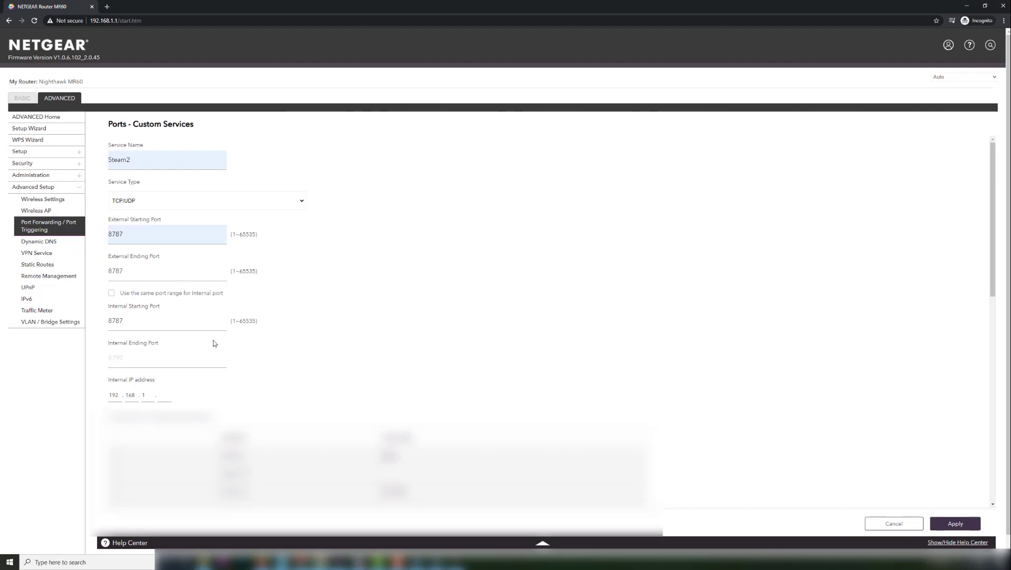
left_click(165, 395)
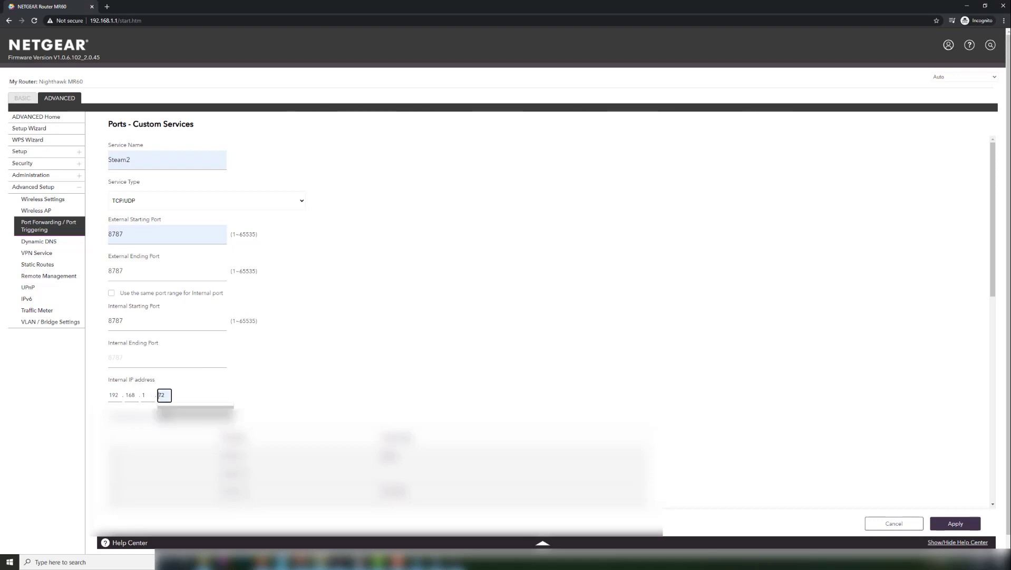
Complete the internal IP address as 192.168.1.72 using the autofill value 72.
left_click(157, 413)
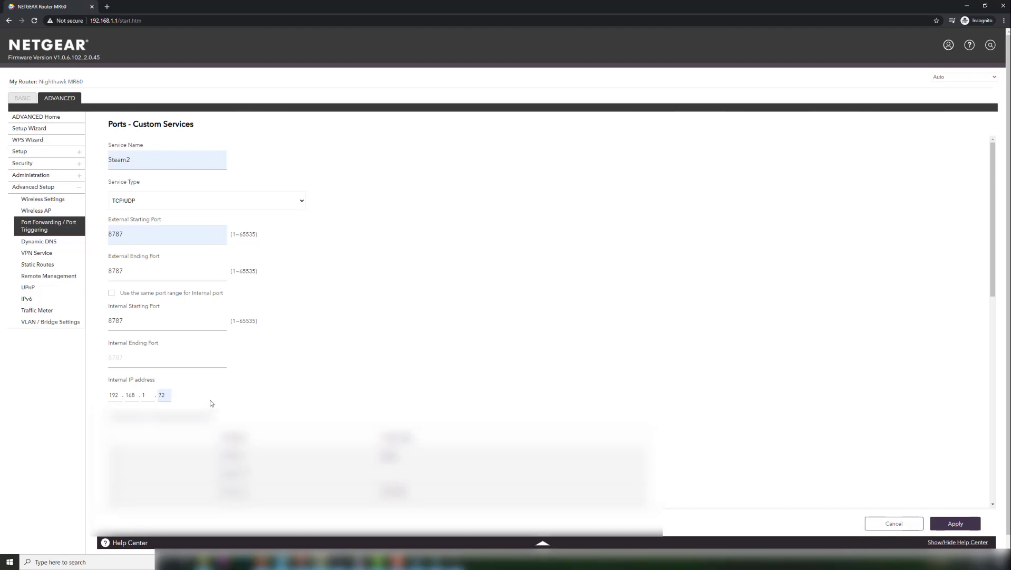
Apply the Steam2 rule, note it conflicts with the existing Steam 8787–8790 rule, then go to BASIC.
left_click(956, 525)
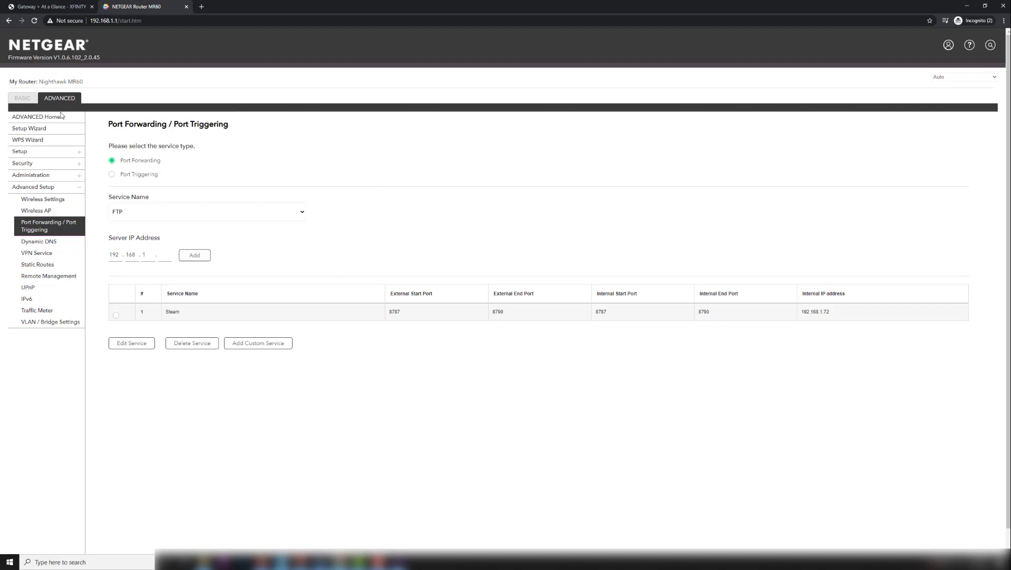
left_click(21, 98)
Open BASIC Internet setup and check static IP 10.0.0.50 and gateway 10.0.0.1.
left_click(27, 130)
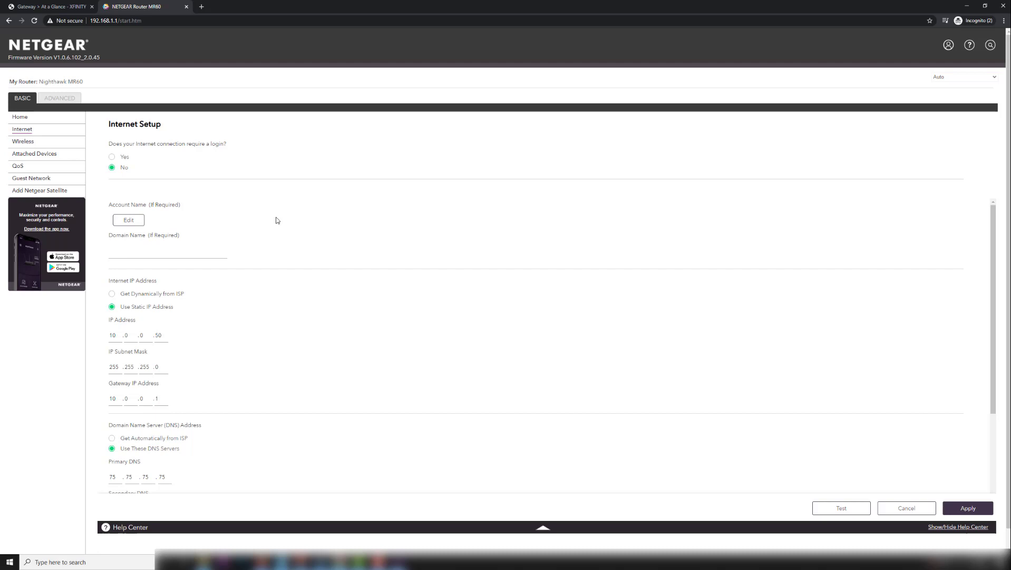
left_click(111, 332)
left_click(169, 338)
Open the Xfinity gateway's Advanced Port Forwarding page, which points to xfinity.com/myxfi.
left_click(45, 10)
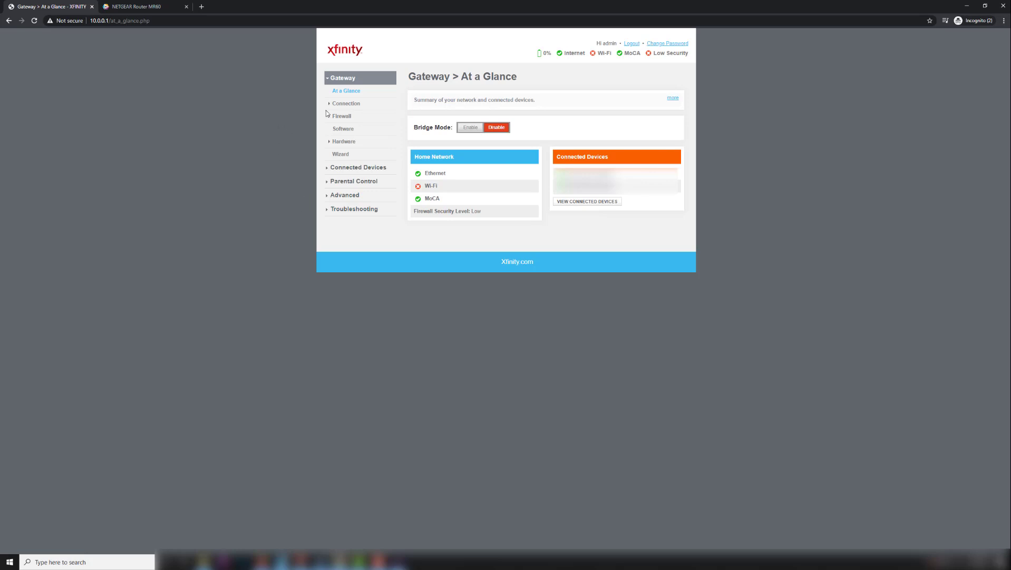
left_click(327, 196)
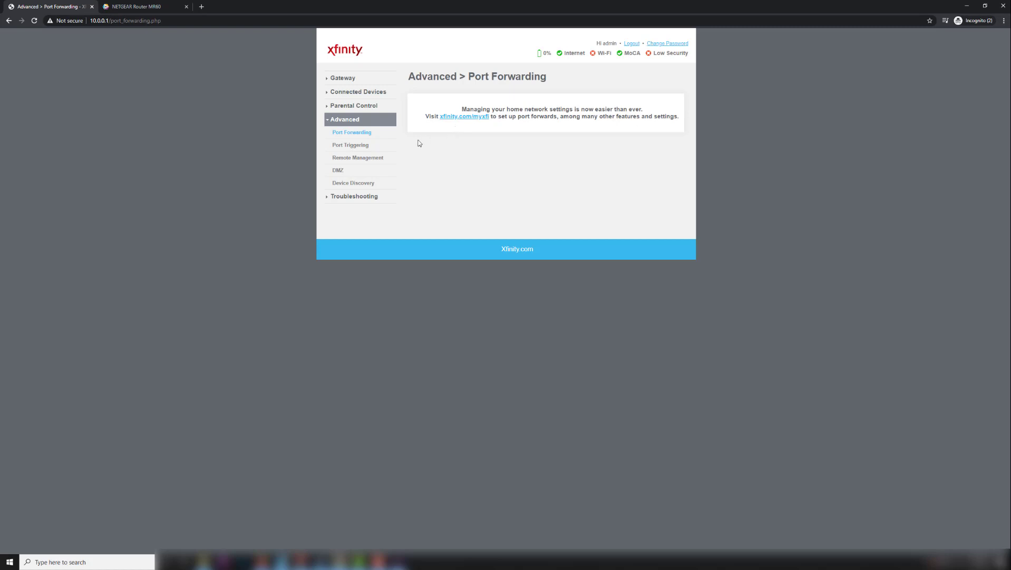
Open the Xfinity gateway's DMZ settings, showing DMZ enabled for host 10.0.0.50.
left_click(340, 171)
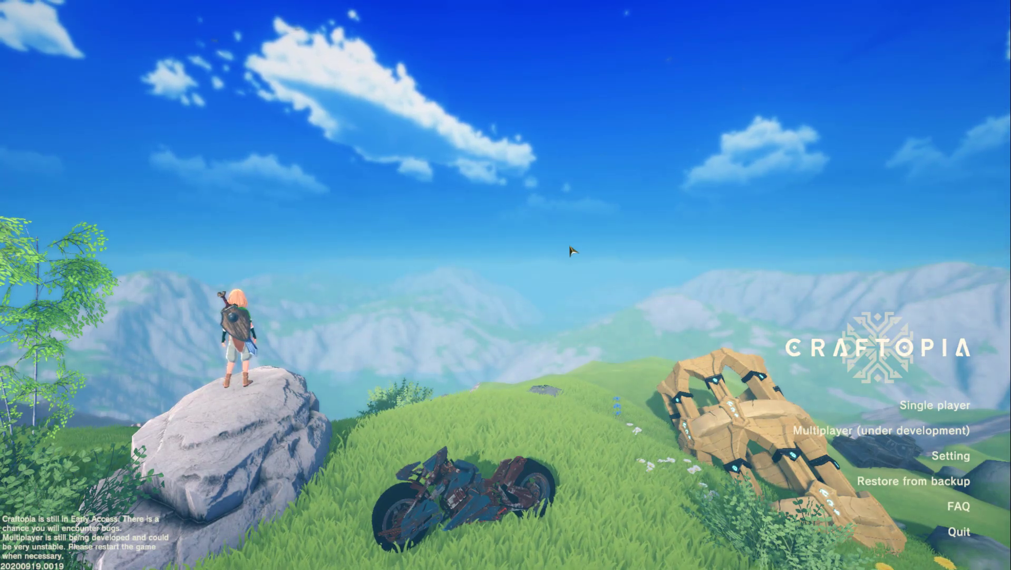
Host the Banekng world in multiplayer with the saved character and start the server.
left_click(824, 431)
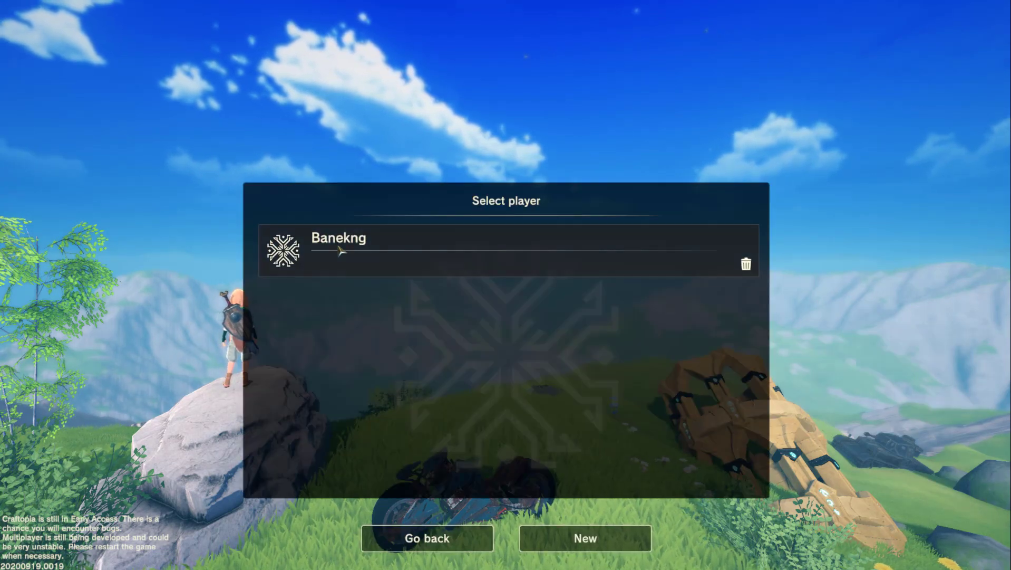
left_click(420, 264)
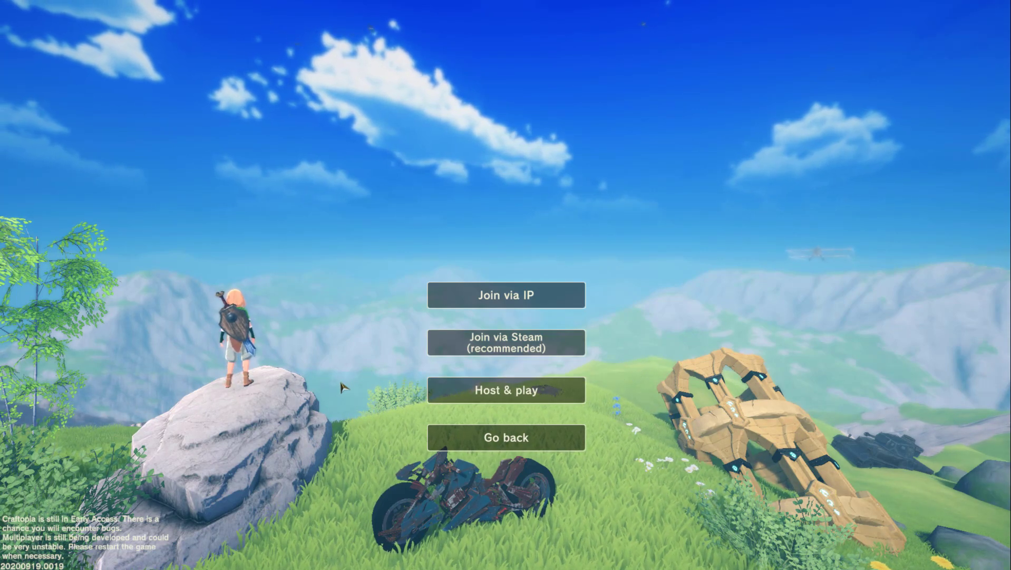
left_click(482, 392)
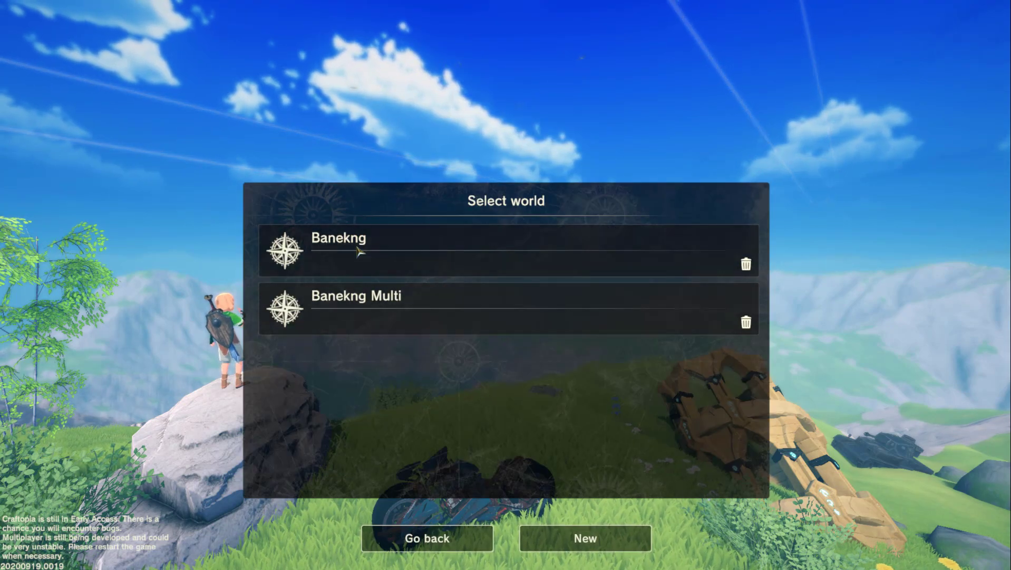
left_click(482, 251)
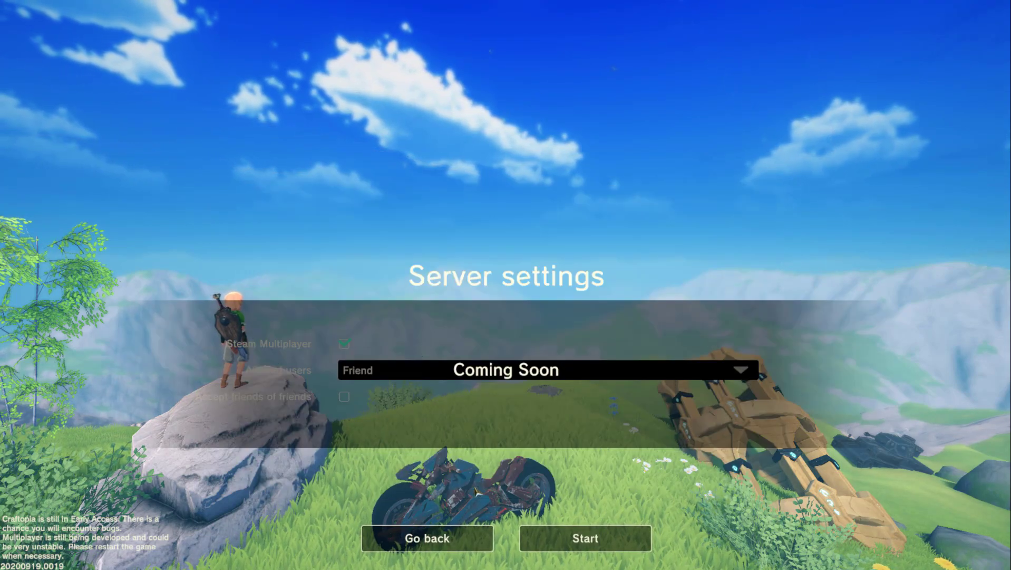
left_click(586, 538)
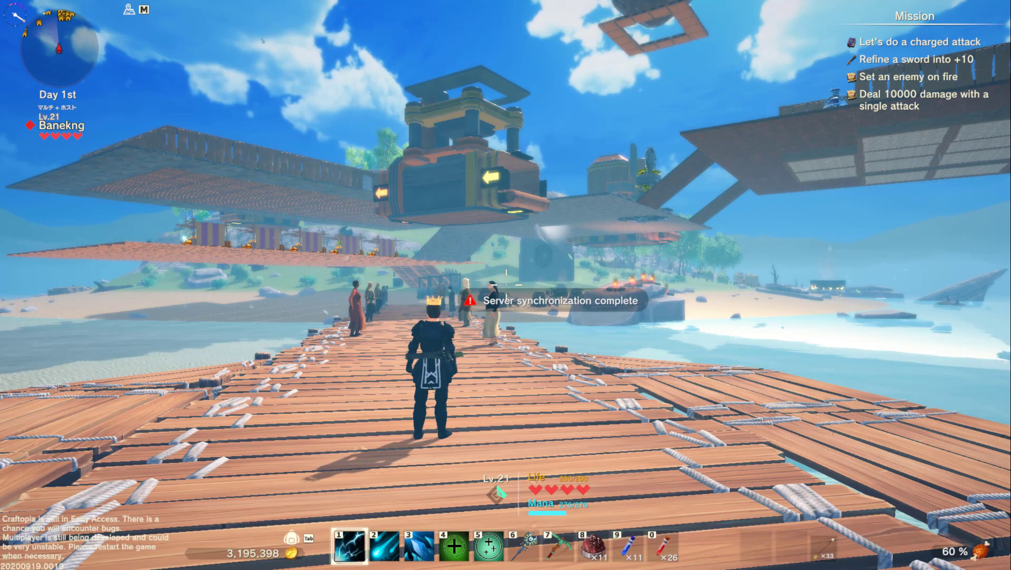
Send a friend a Craftopia play invite from the Steam overlay, then close the overlay.
key("shift+Tab")
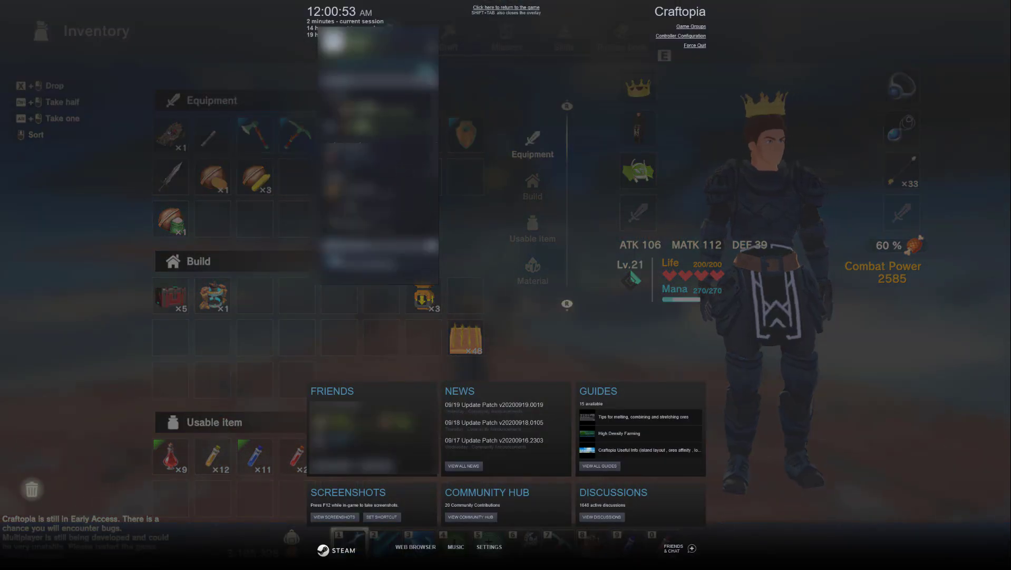
right_click(361, 138)
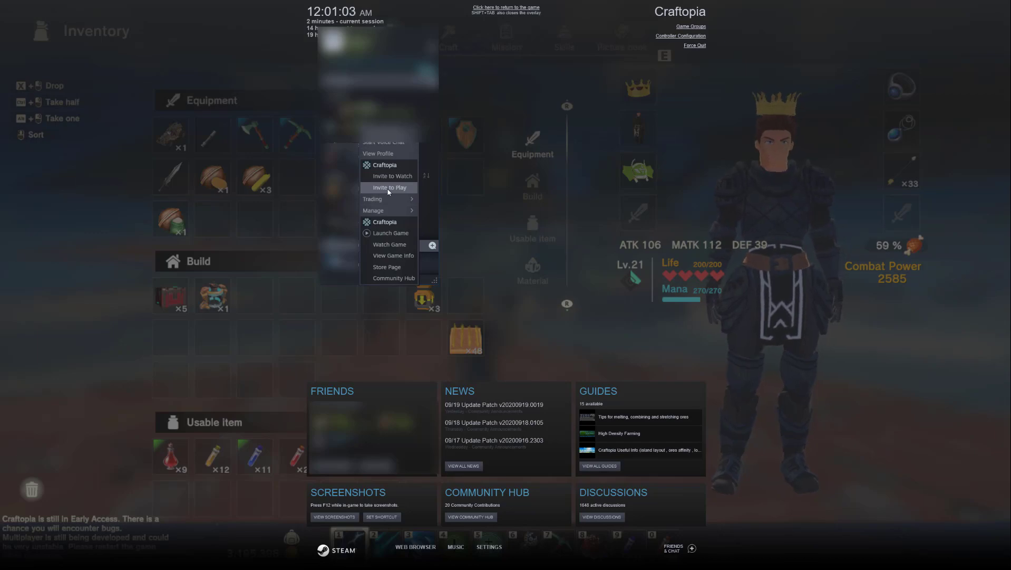
key("shift+Tab")
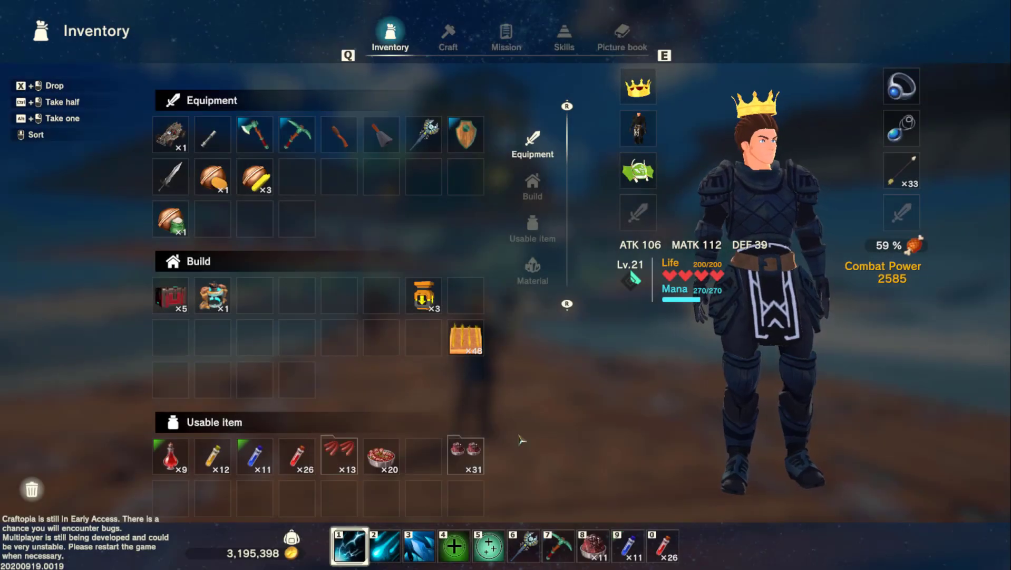